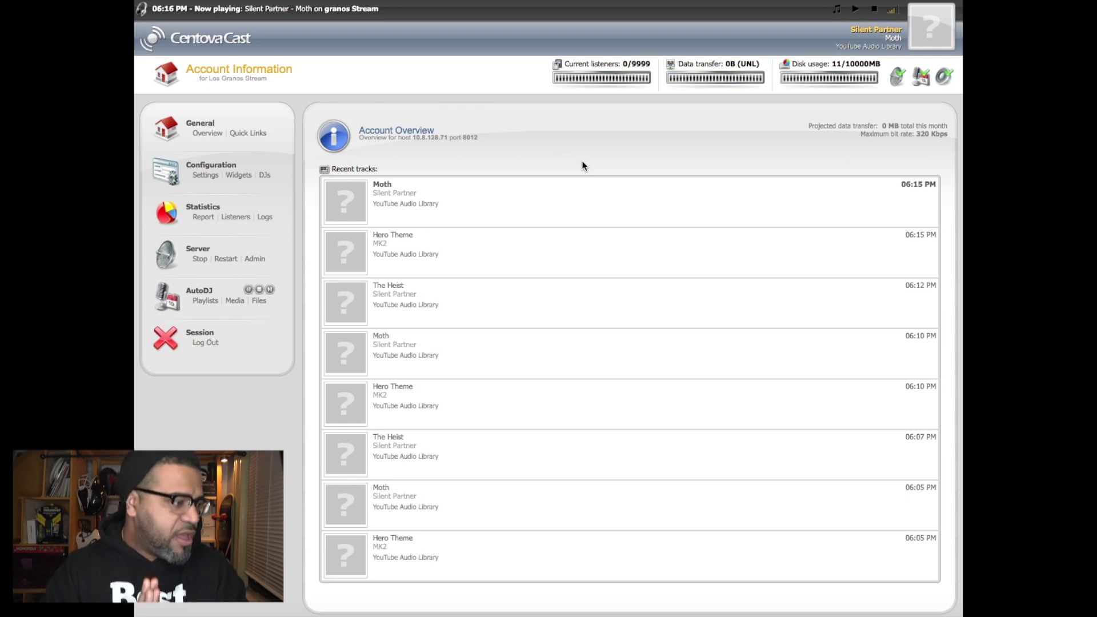
- Show Centova Cast's Quick Links page listing SHOUTcast (v1) live-source settings on port 8014 at 128 bitrate
click(255, 134)
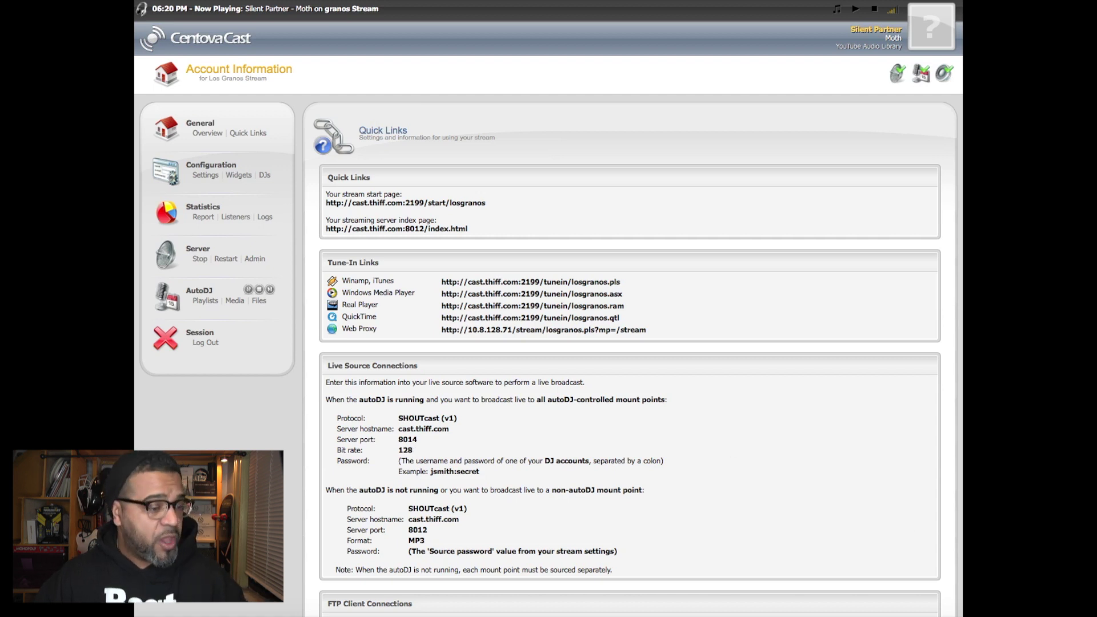
- Bring up Nicecast's Broadcast and Server windows showing Shoutcast at cast.thiff.com, port 8014
key(super+Tab)
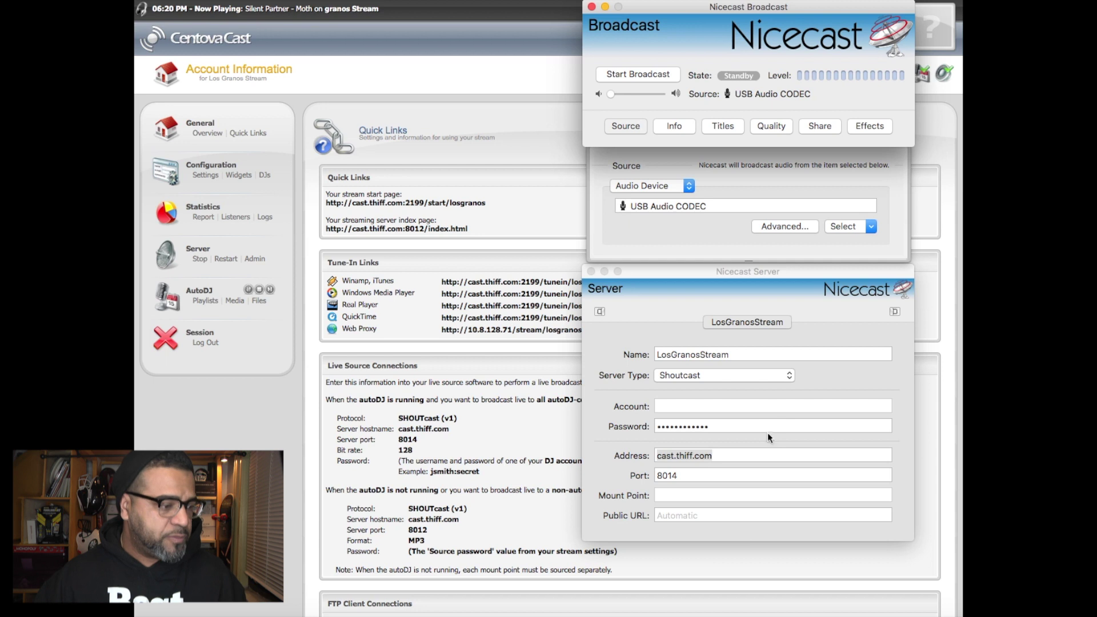
- Reveal the stream's Source password on Centova Cast's Configuration > Settings page
click(736, 457)
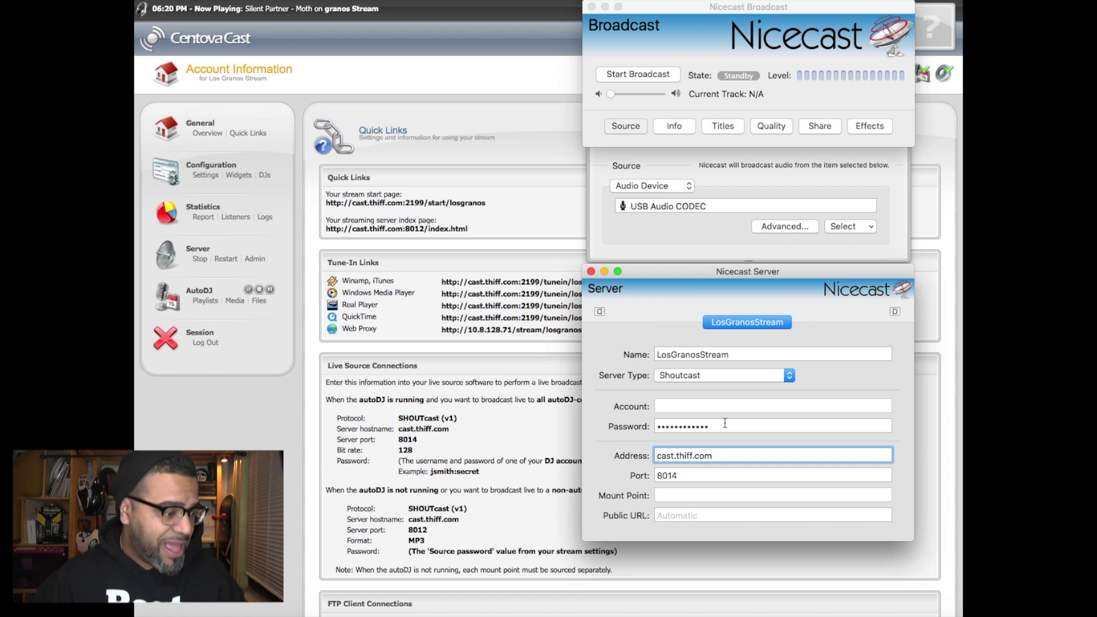
click(527, 201)
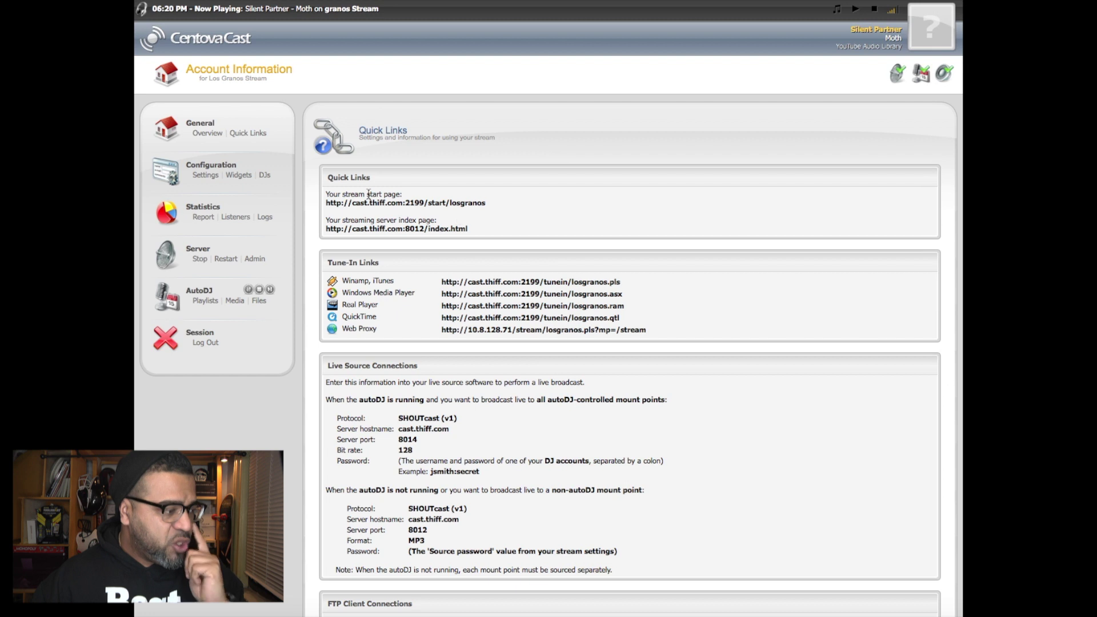
click(207, 174)
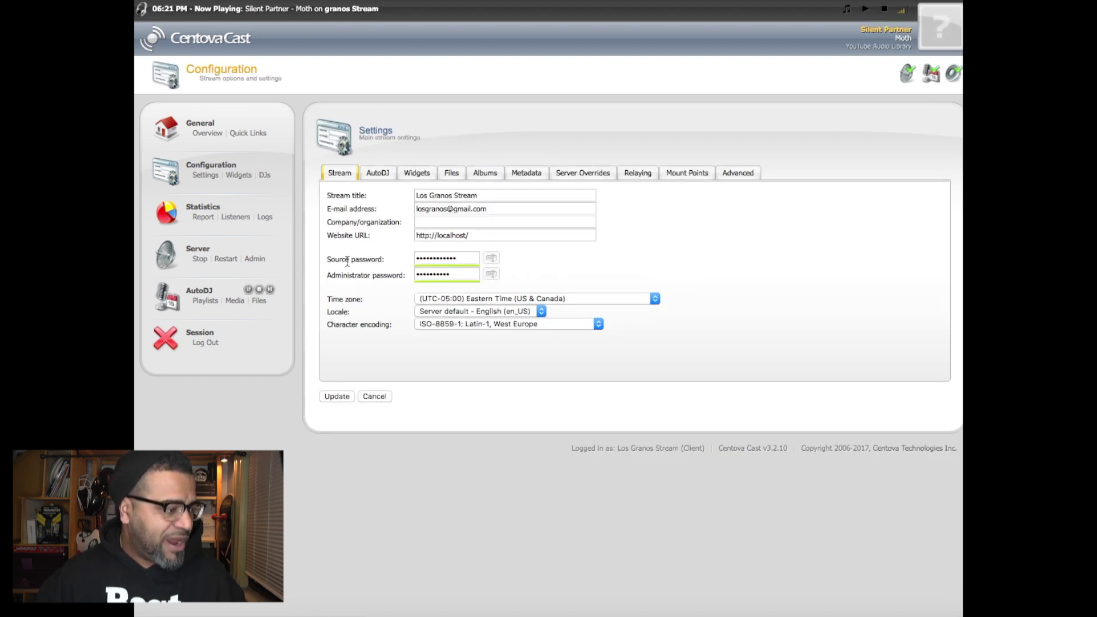
click(491, 257)
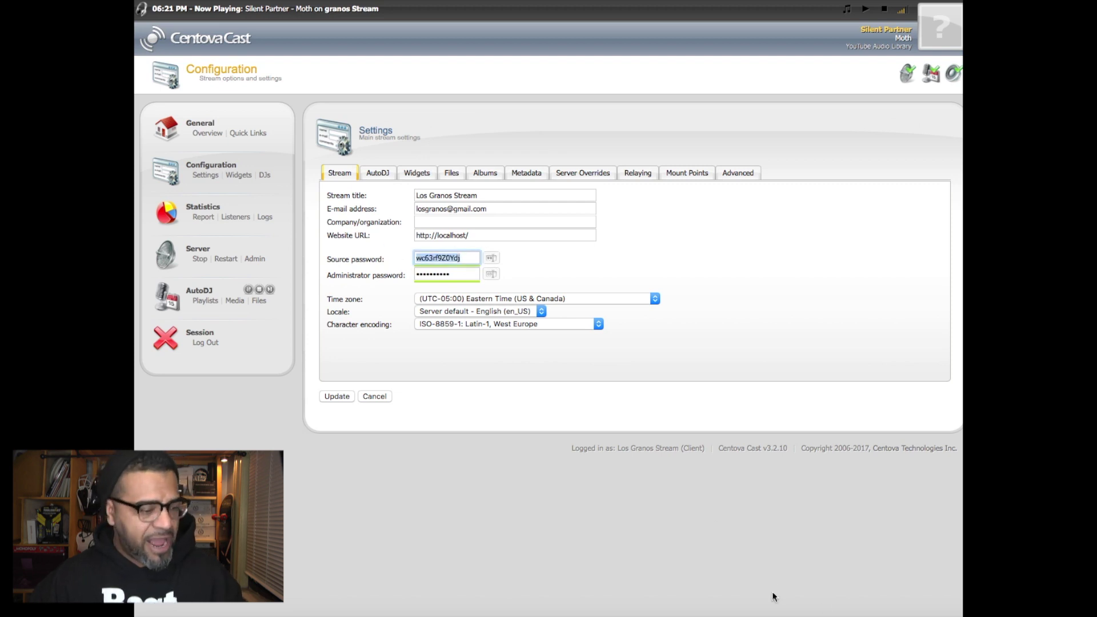
key(super+Tab)
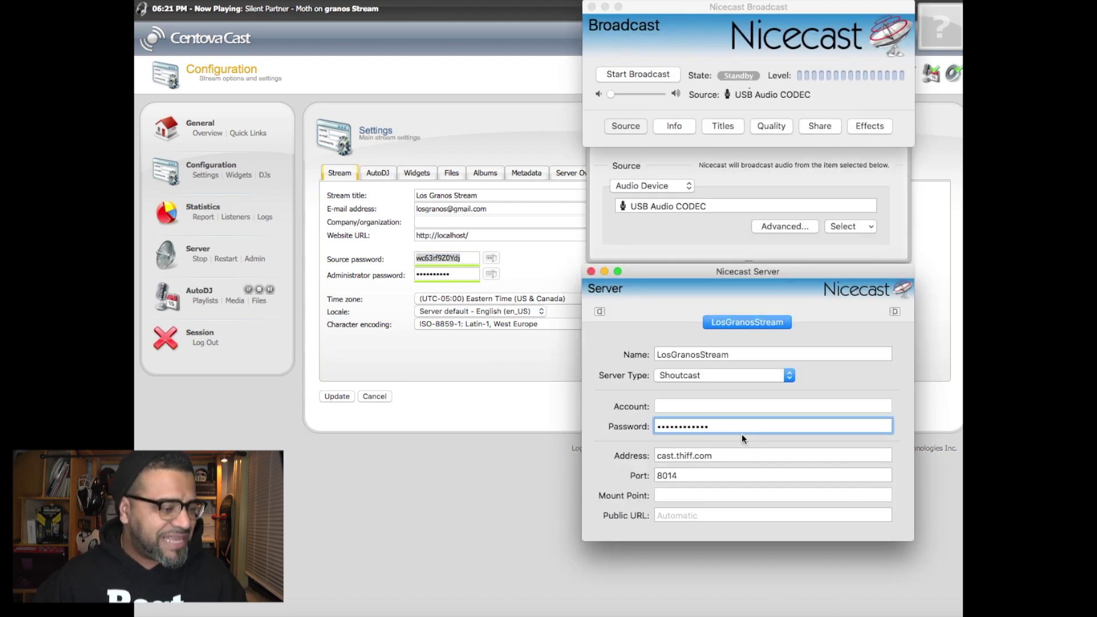
drag(738, 426, 602, 434)
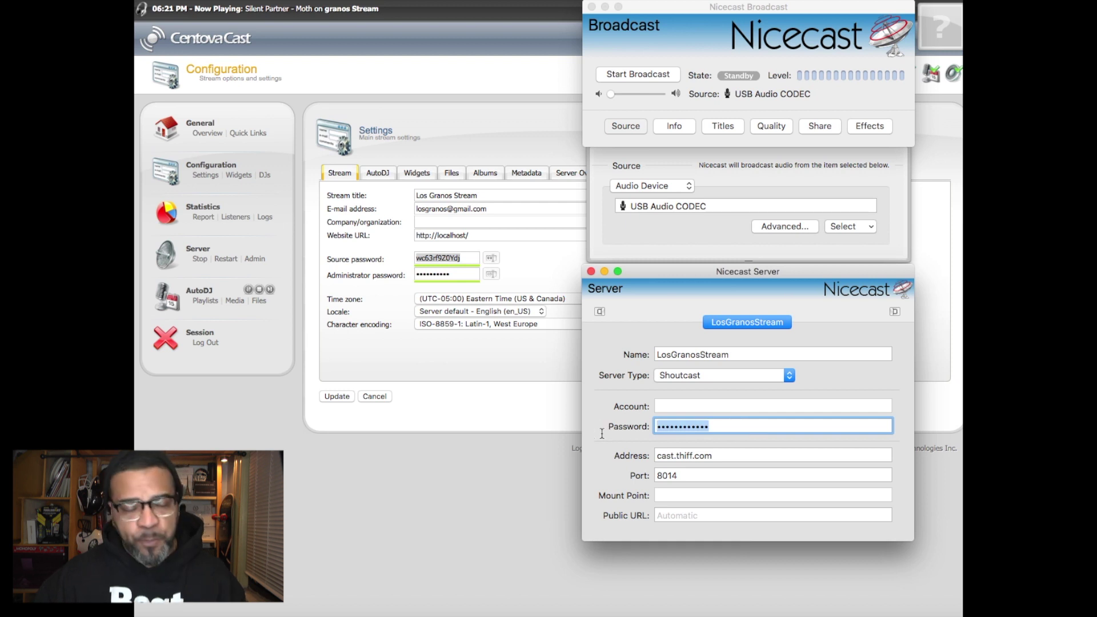
key(super+v)
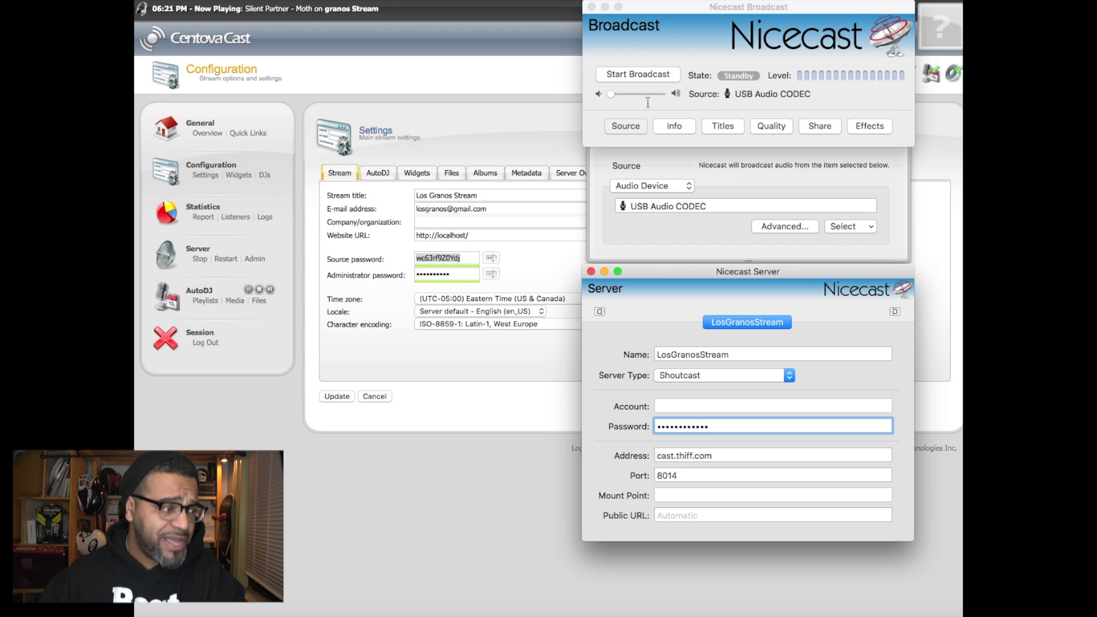
click(645, 76)
click(644, 76)
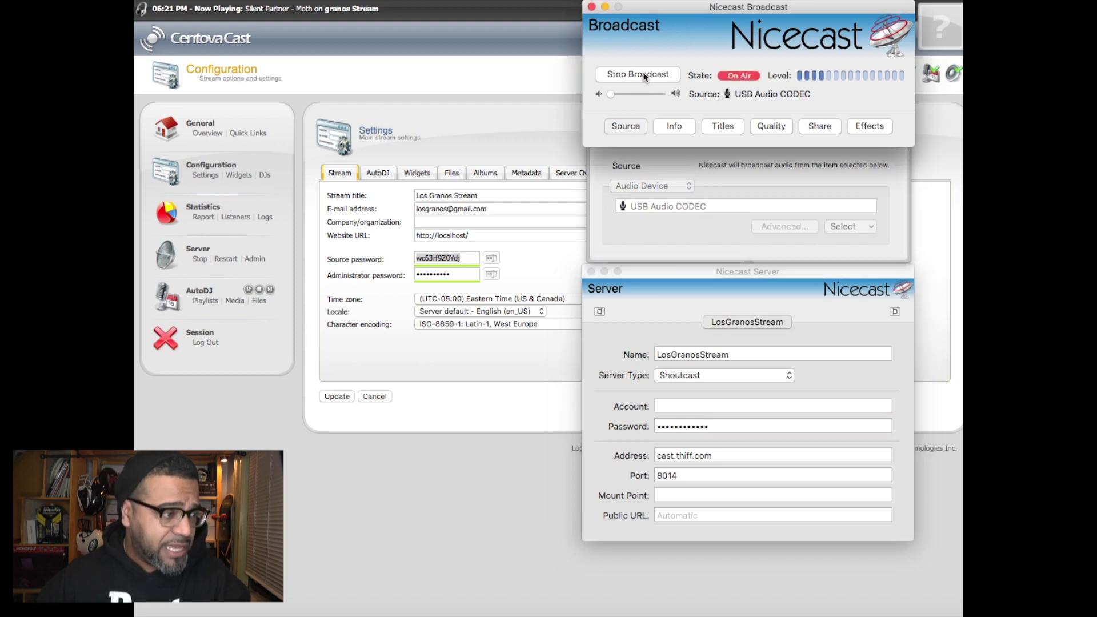
click(644, 76)
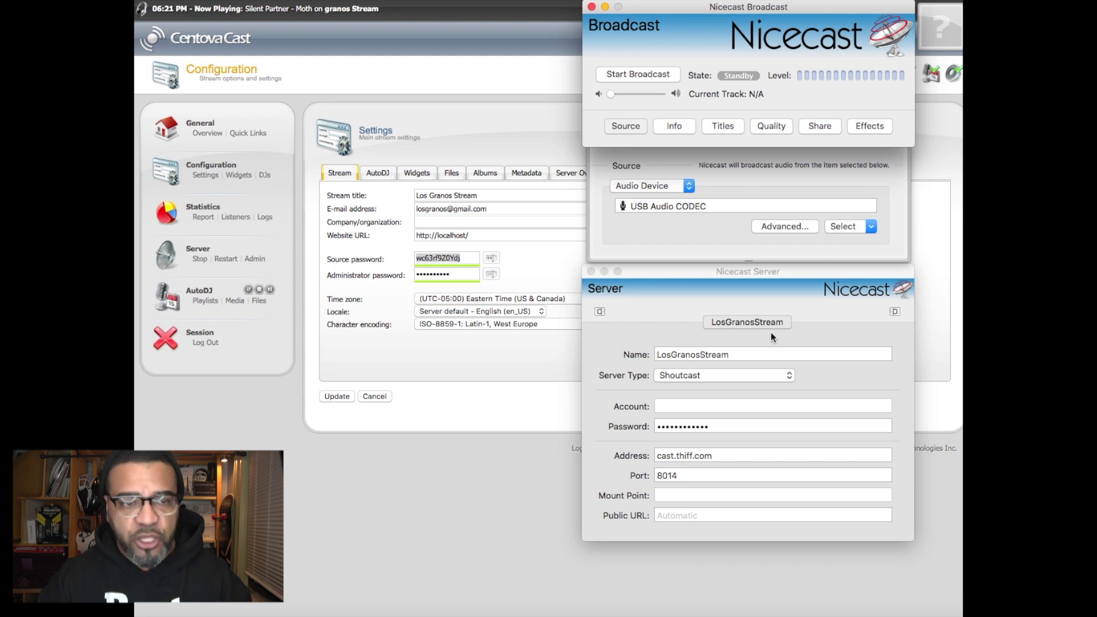
click(719, 427)
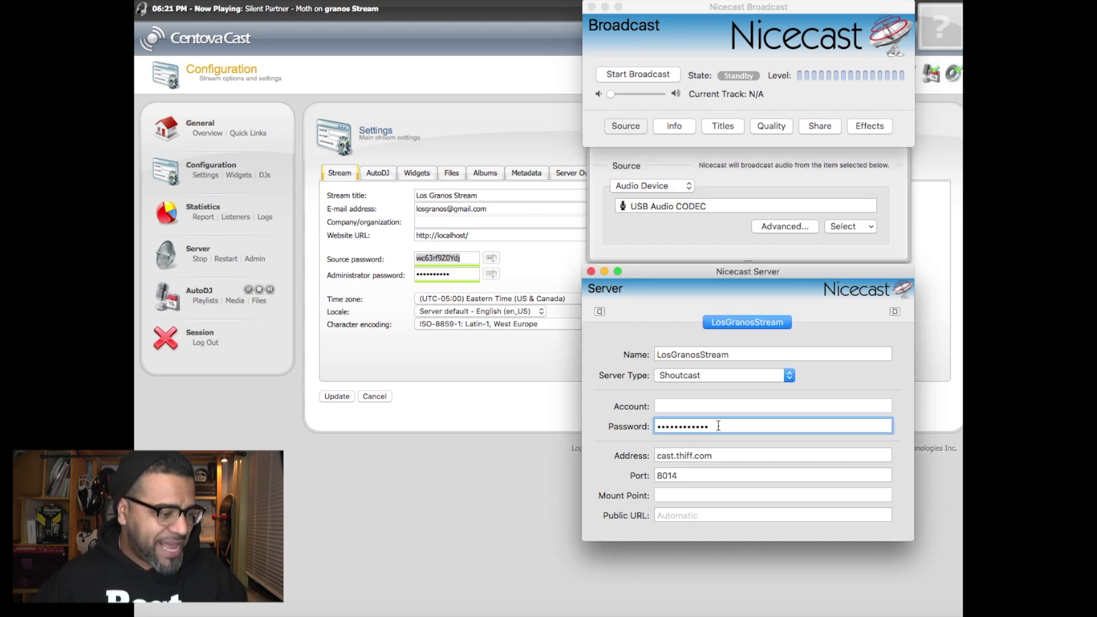
key(Tab)
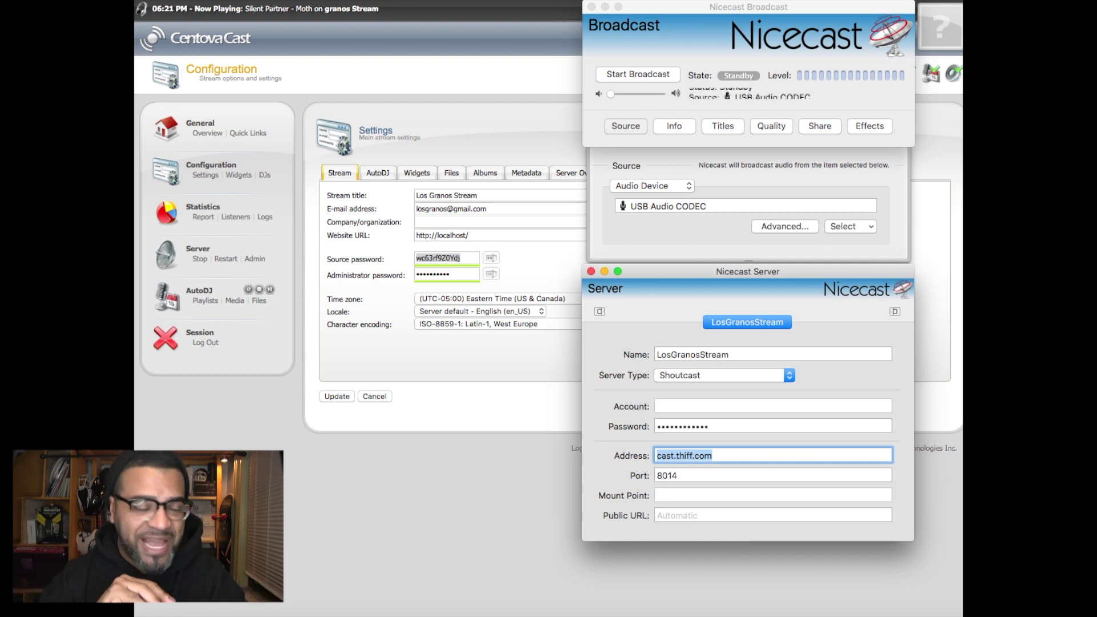
- Copy the administrator password from Centova Cast's stream settings
click(466, 273)
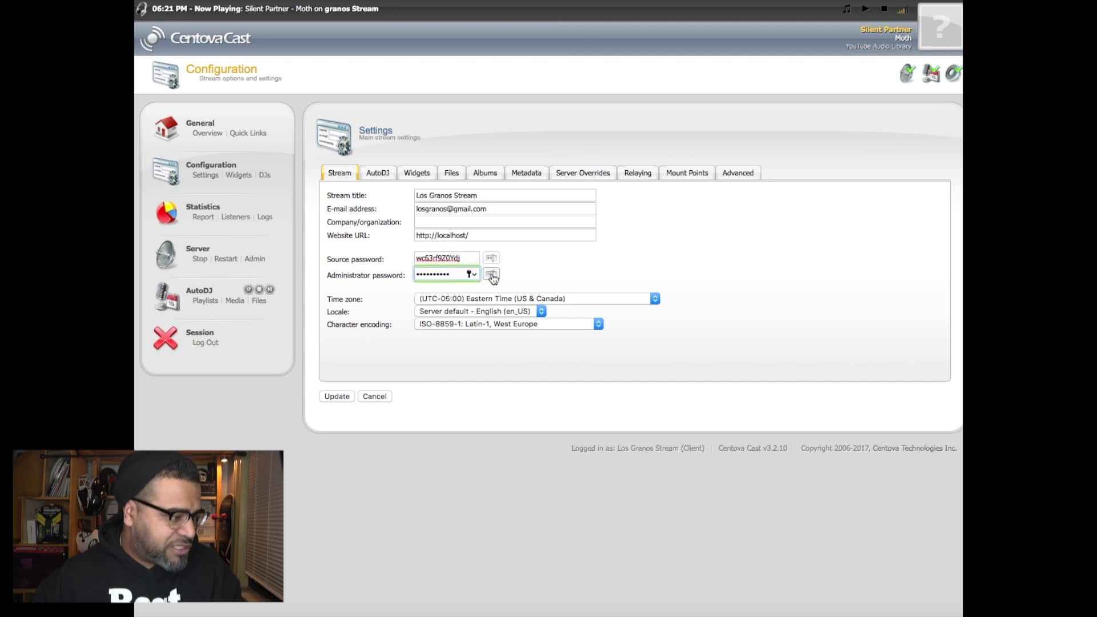
drag(466, 273, 346, 271)
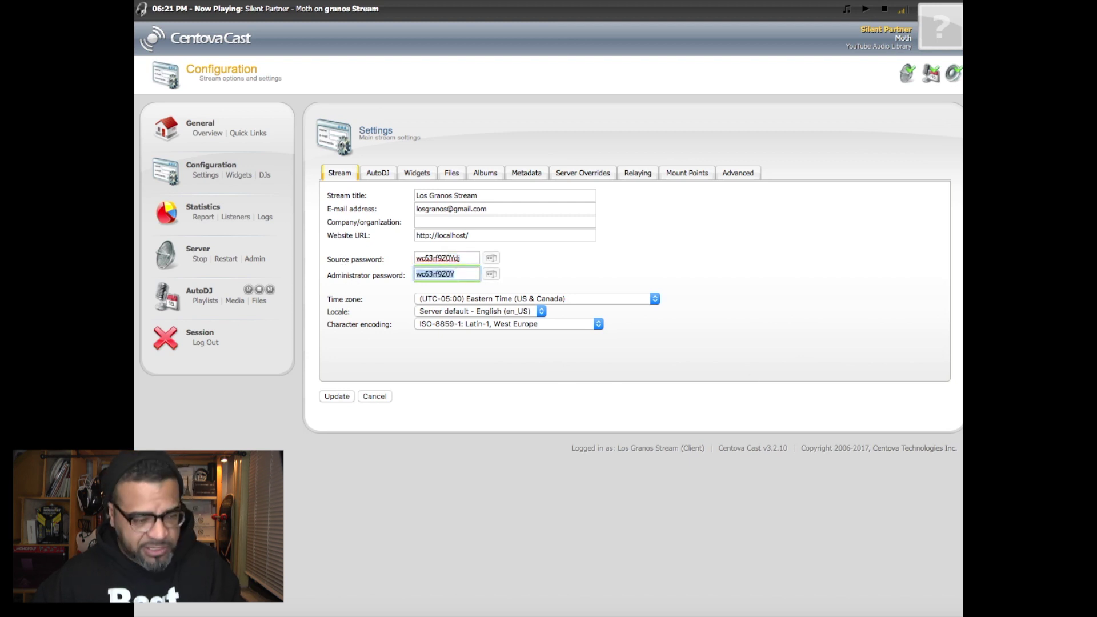
key(super+Tab)
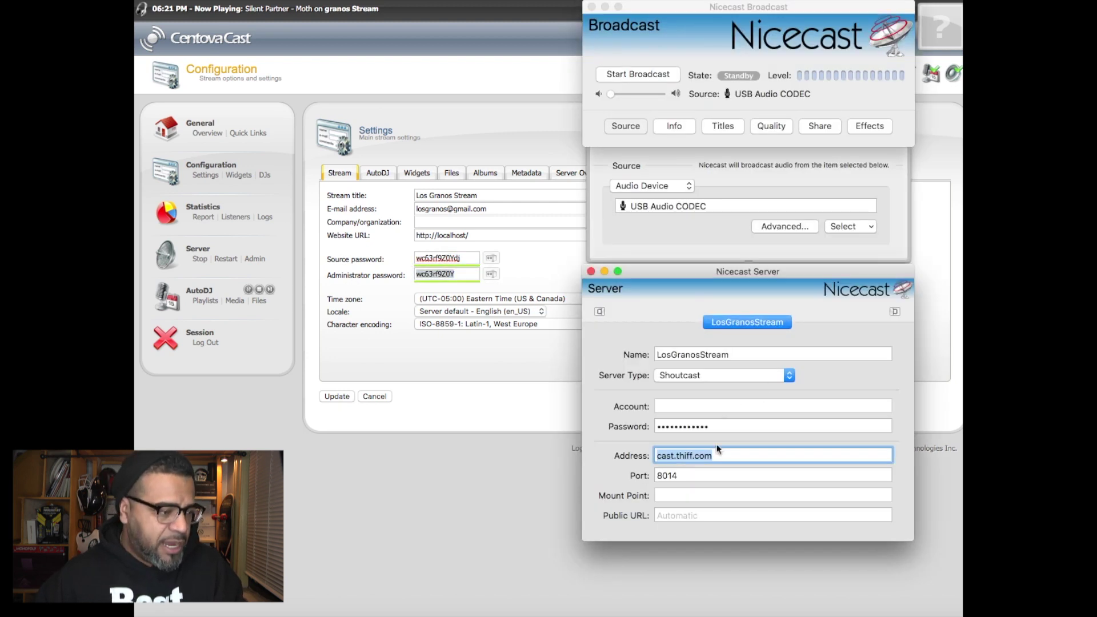
key(shift+Tab)
key(super+v)
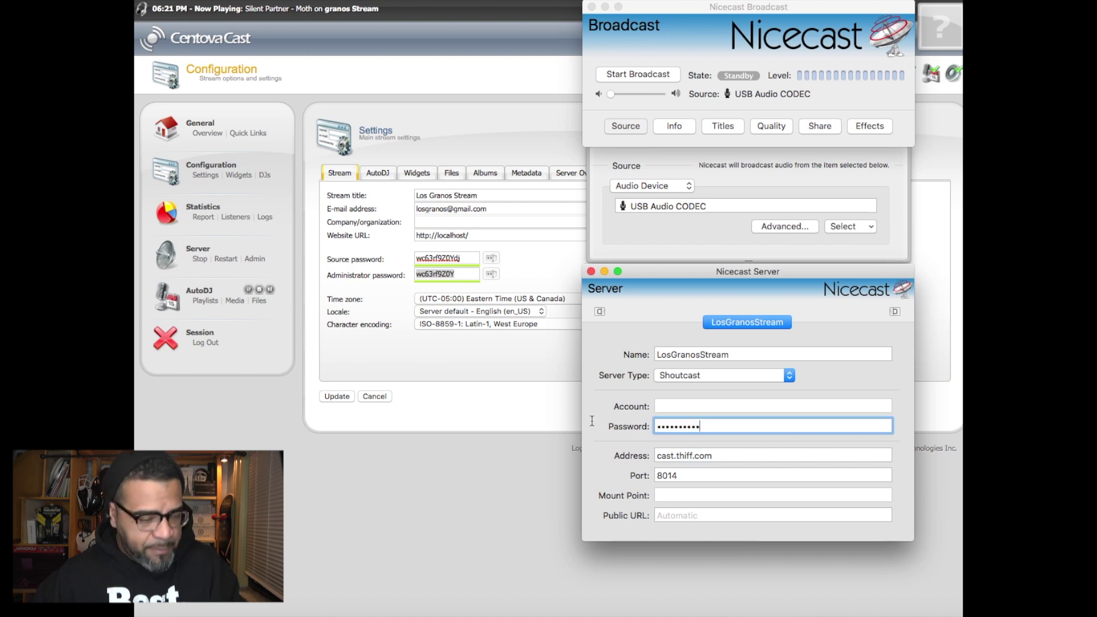
key(Tab)
click(633, 72)
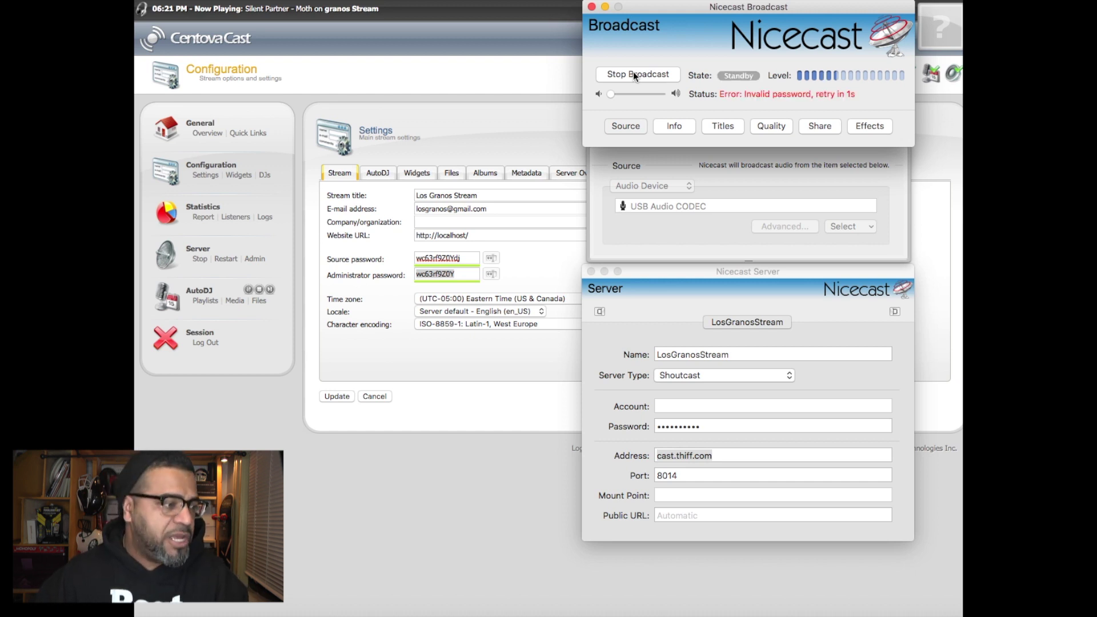
click(633, 74)
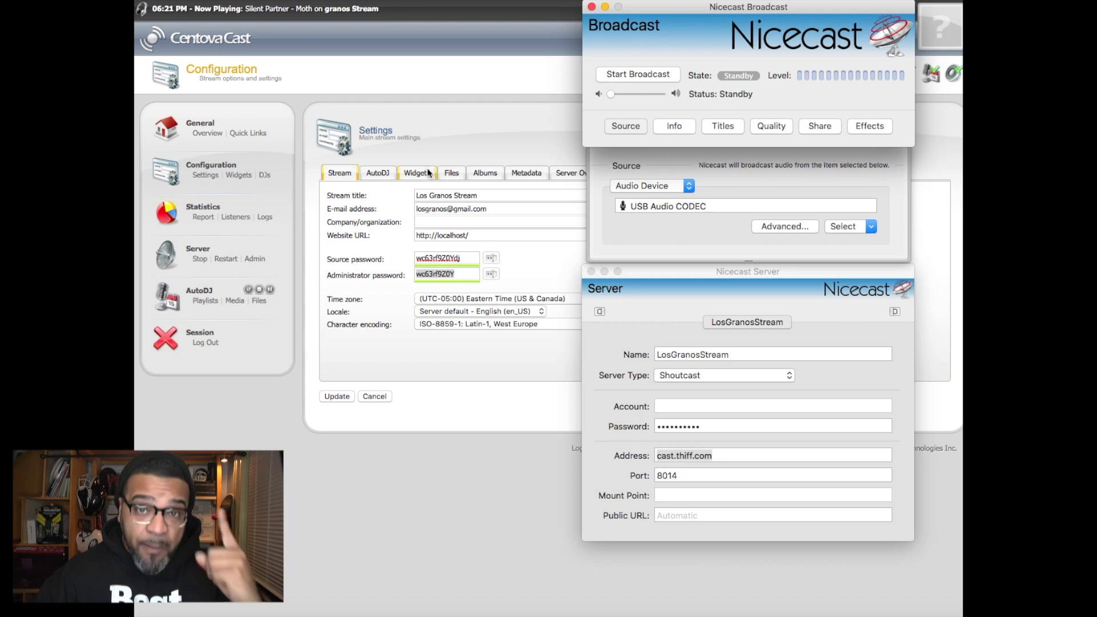
key(super+Tab)
click(385, 255)
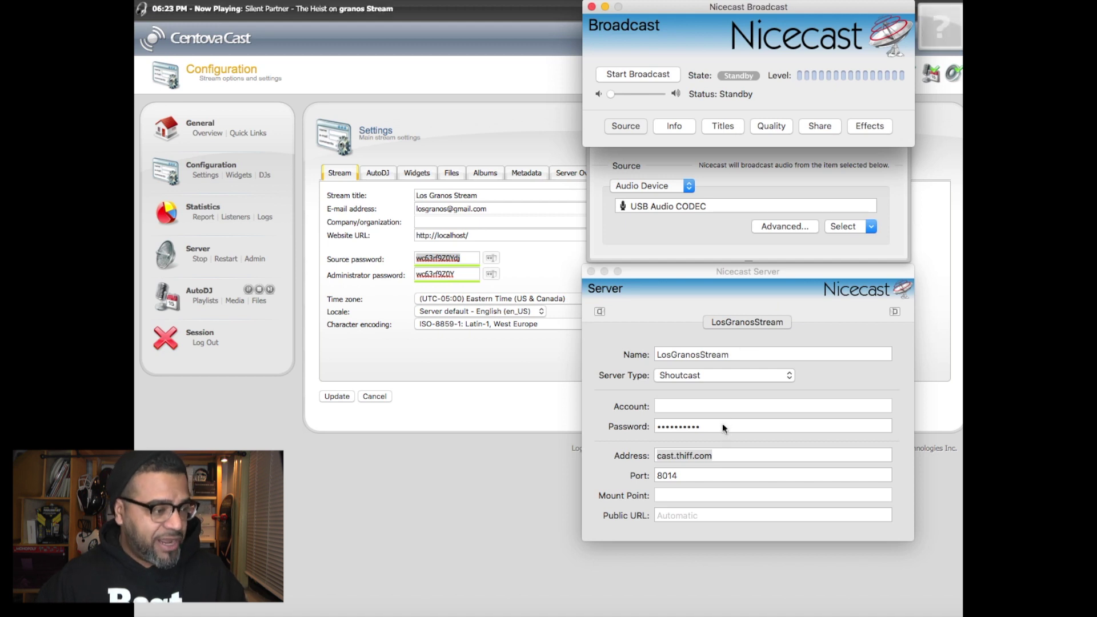
click(737, 426)
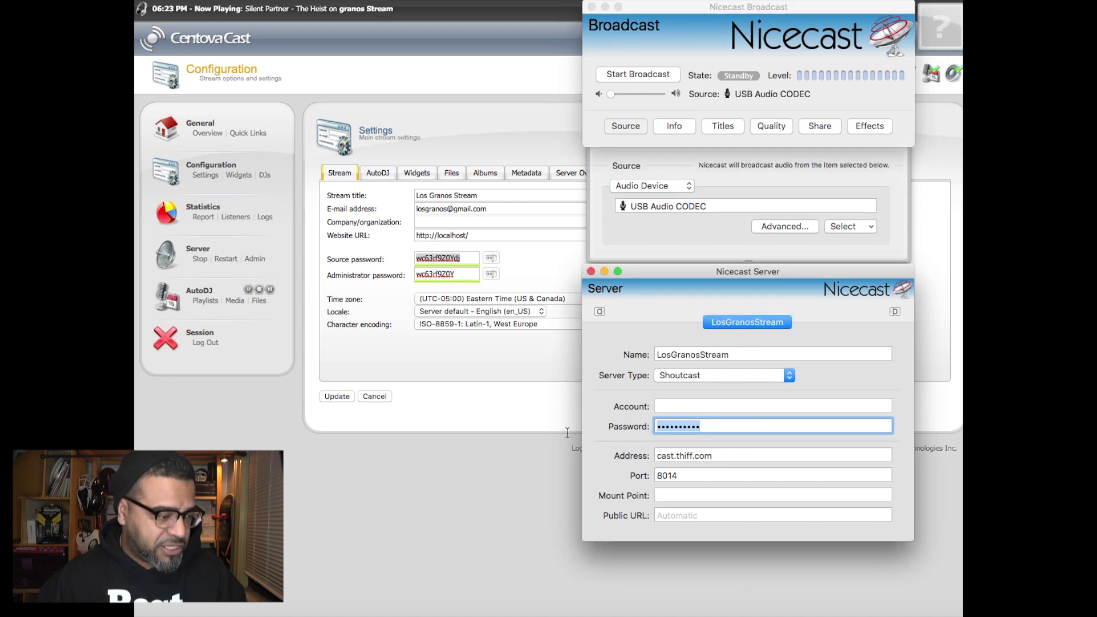
key(super+v)
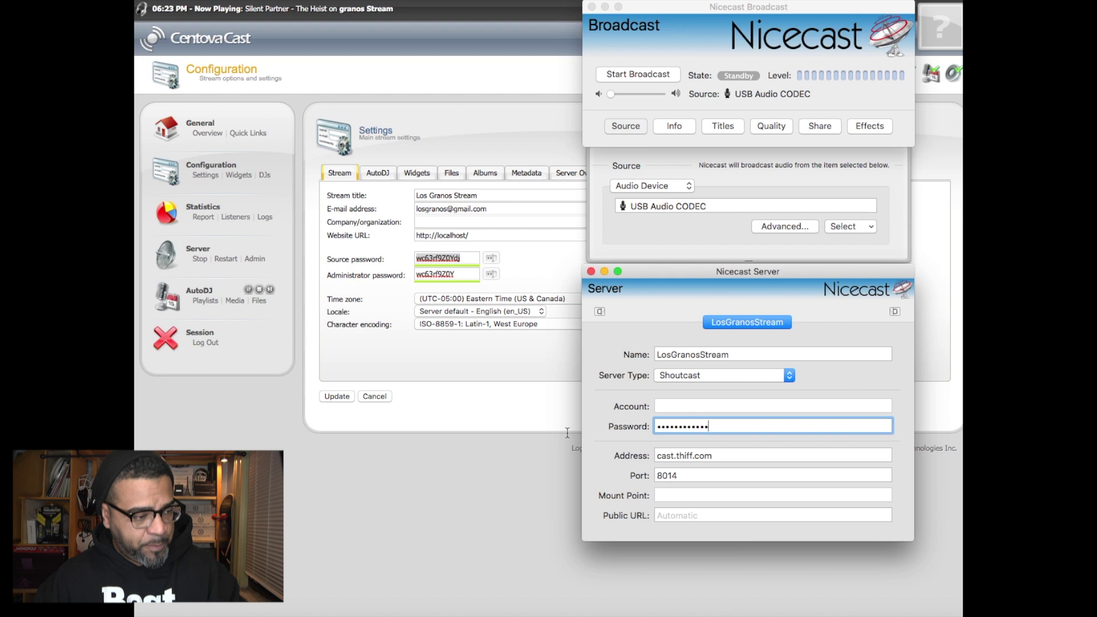
- Retry broadcasting, then stop it after another invalid password error
click(639, 74)
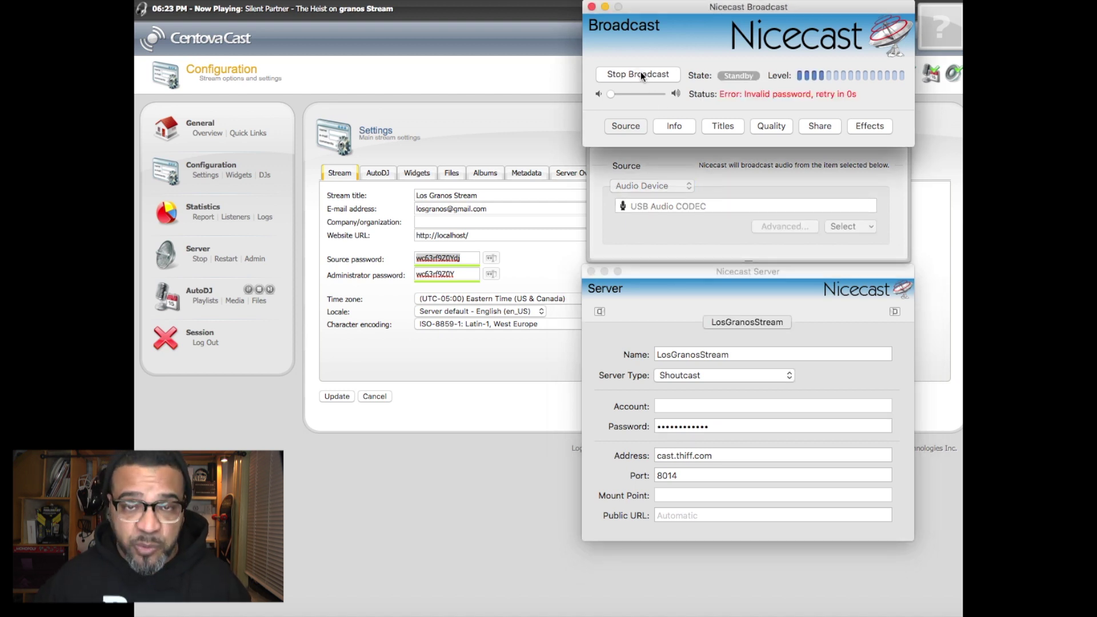
click(640, 74)
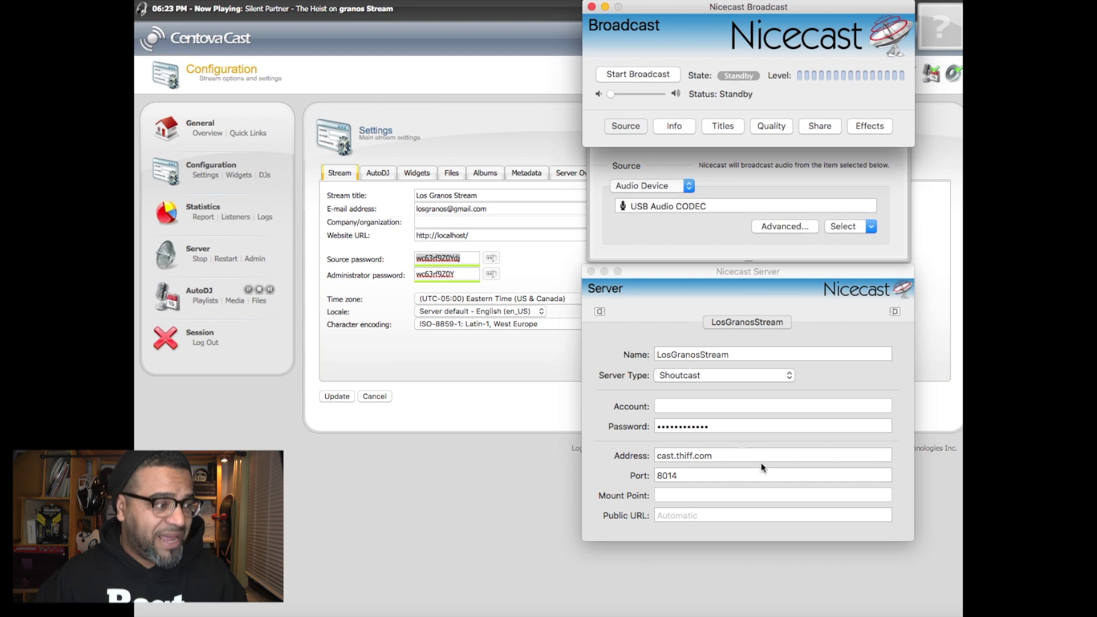
click(717, 427)
key(Tab)
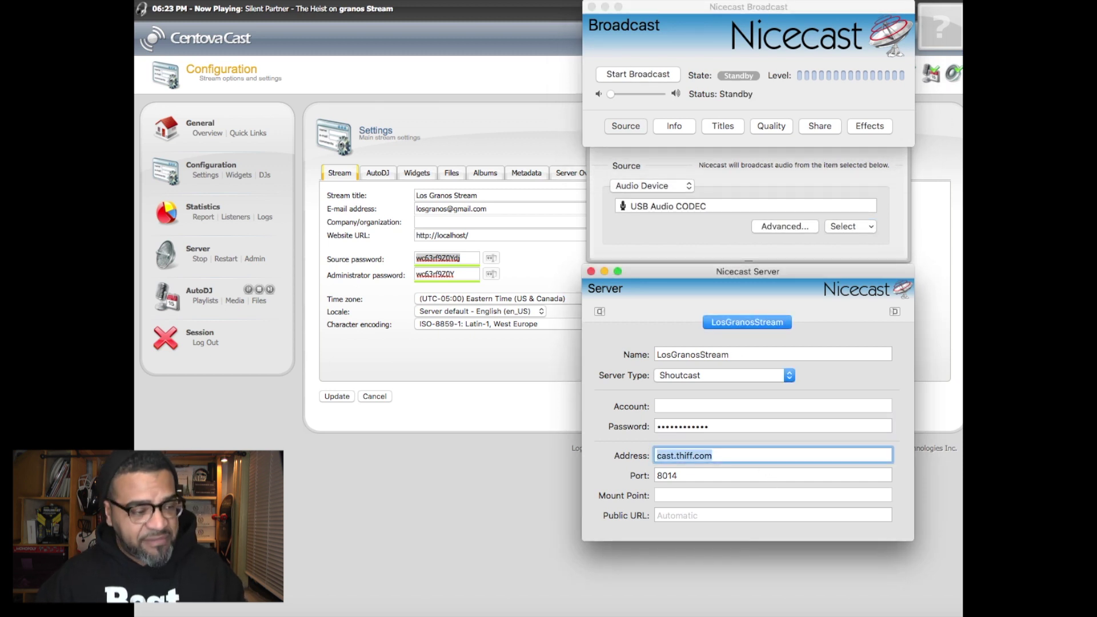
- Put the Nicecast stream briefly On Air, stop it, and return to Centova Cast's Settings page
click(659, 76)
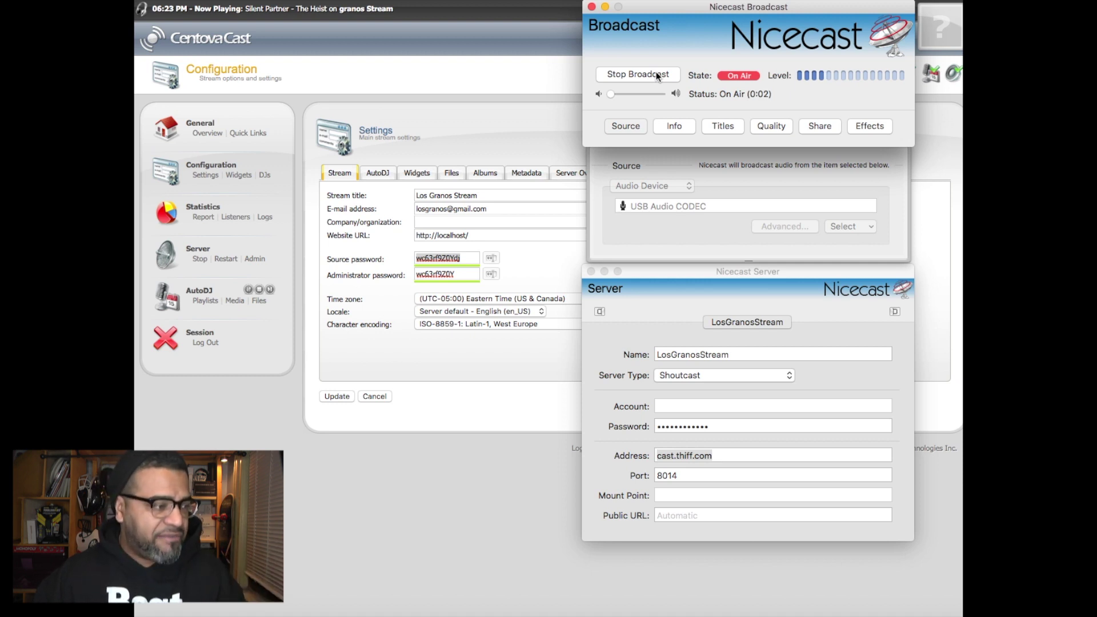
click(659, 75)
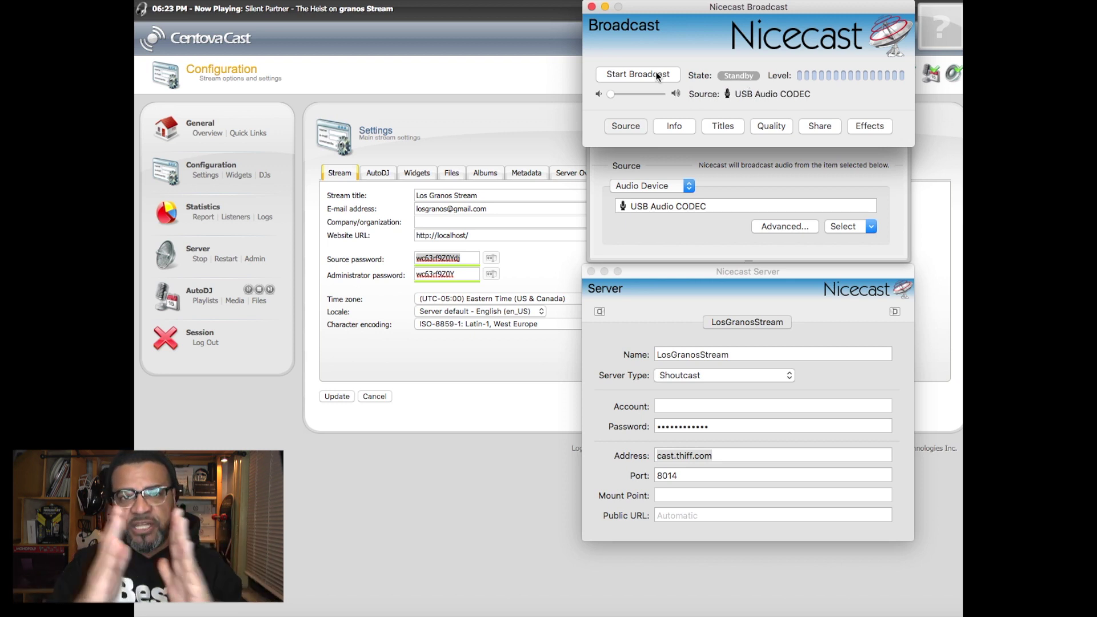
key(super+Tab)
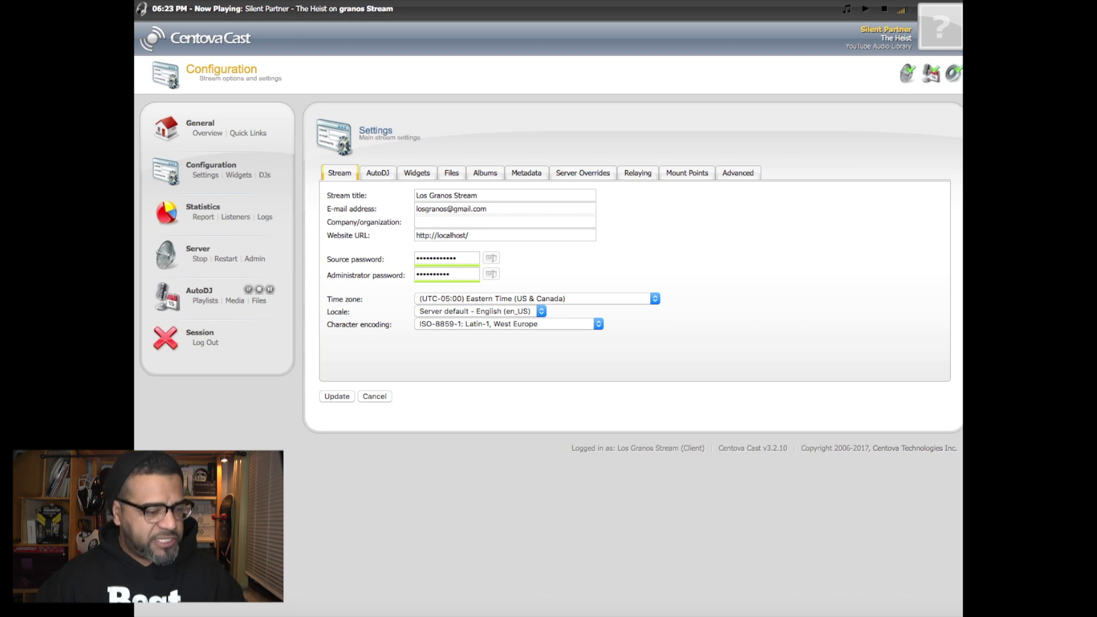
- Start Nicecast broadcasting On Air from the USB Audio CODEC source and lower the system volume
key(super+Tab)
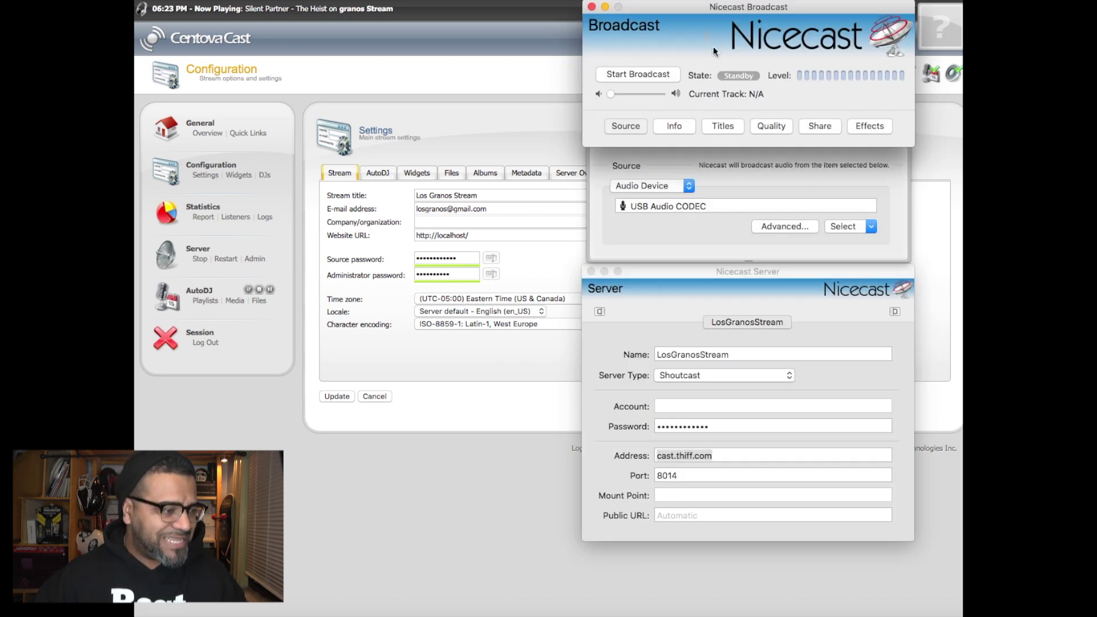
click(633, 73)
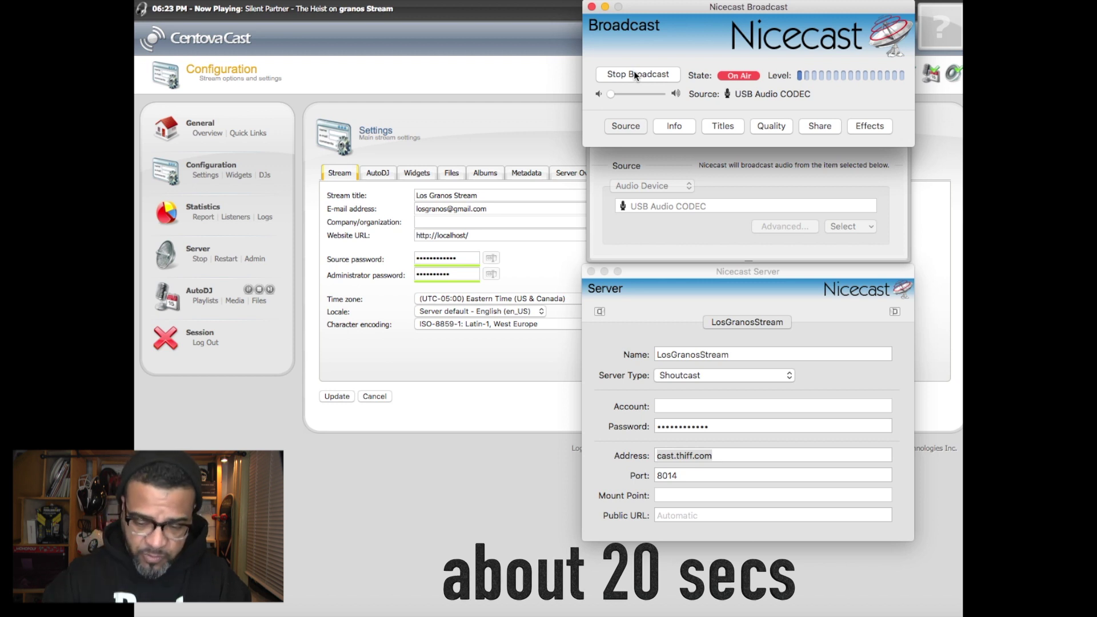
key(XF86AudioLowerVolume)
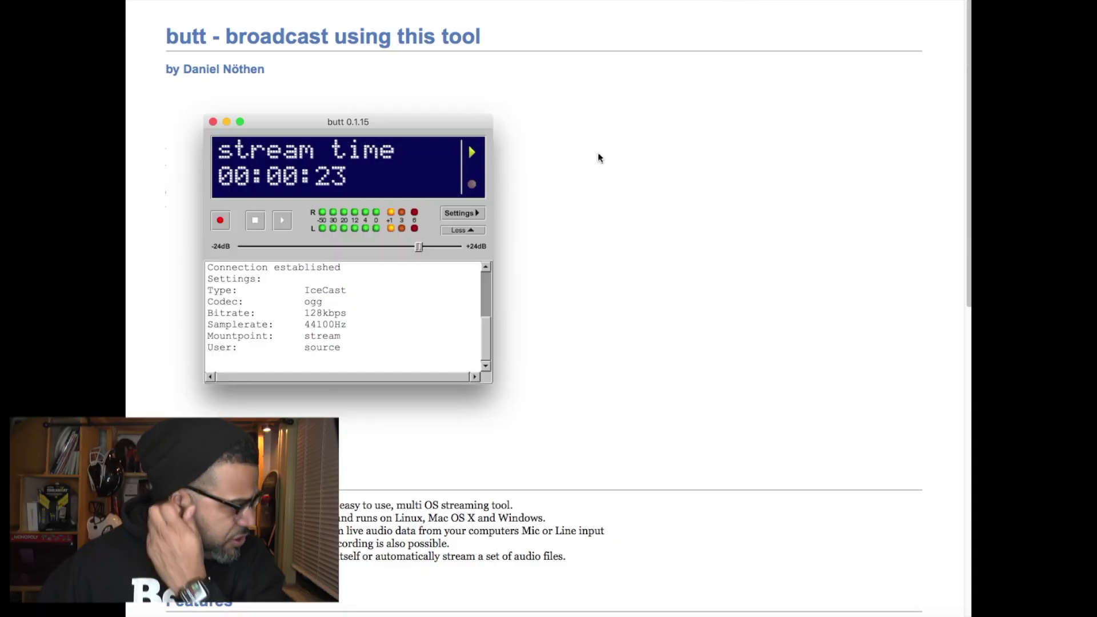
- Download the Mac OS X Disk Image (.dmg) of butt from its Download section
scroll(527, 240, down, 10)
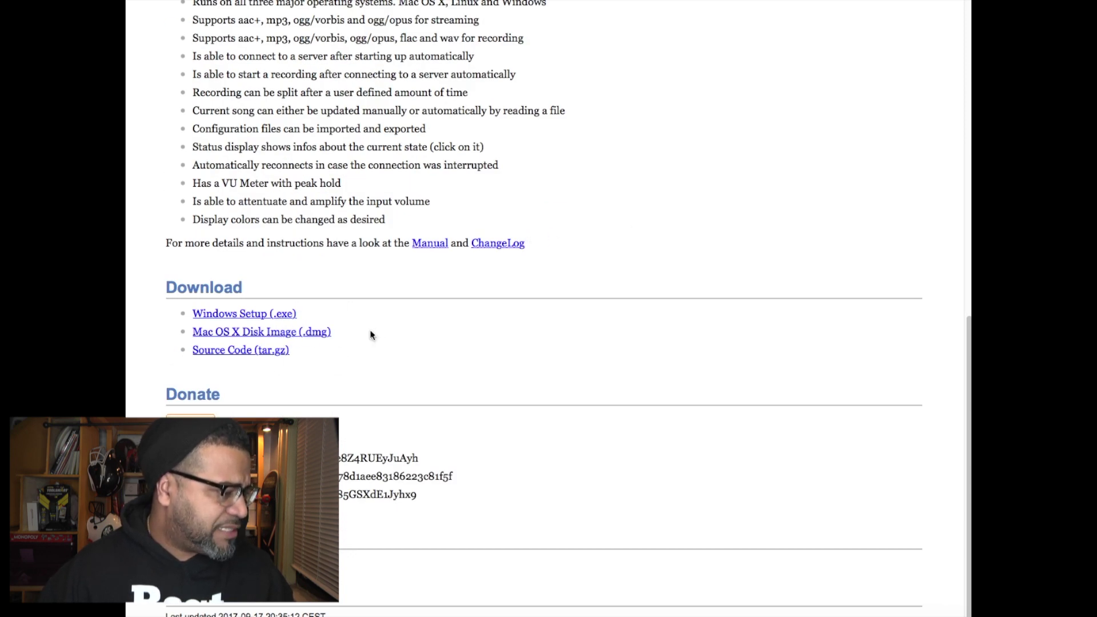
click(278, 331)
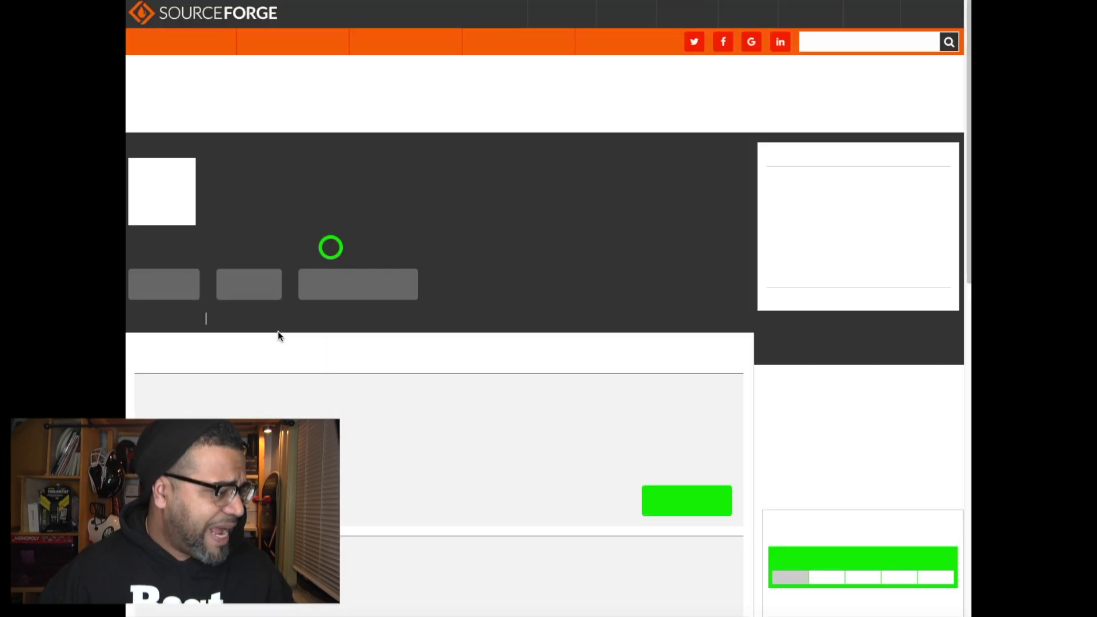